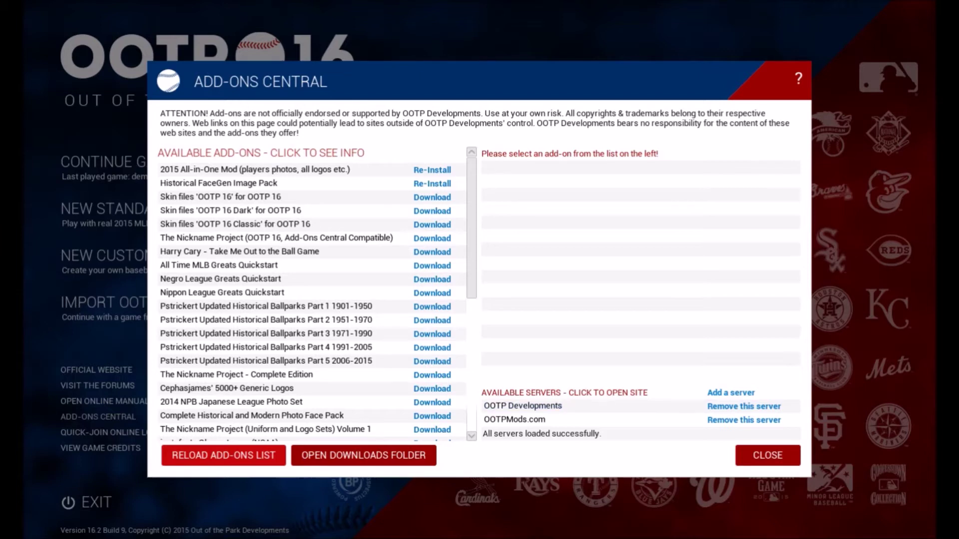
# Look over the add-a-server form and the list of available add-ons in Add-Ons Central, then close it.
pyautogui.click(733, 394)
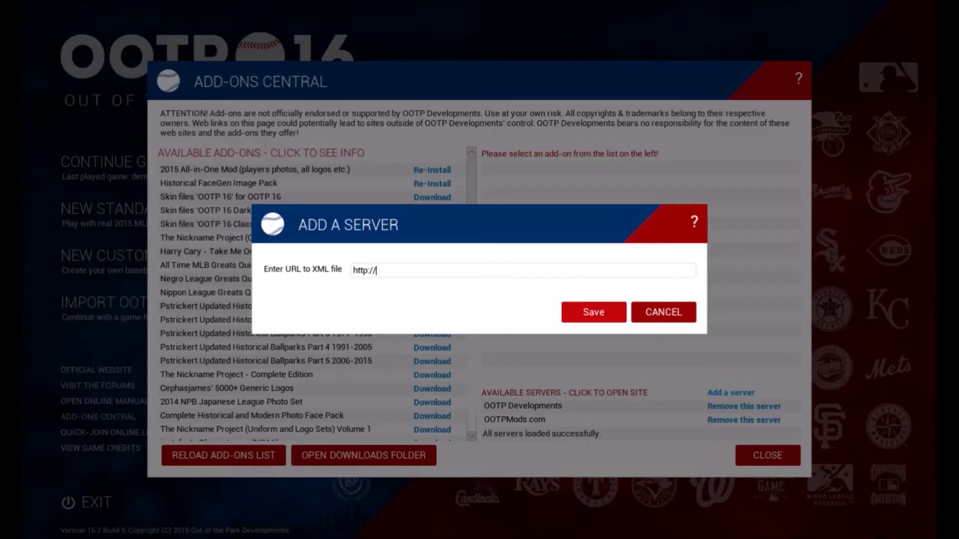
pyautogui.click(663, 312)
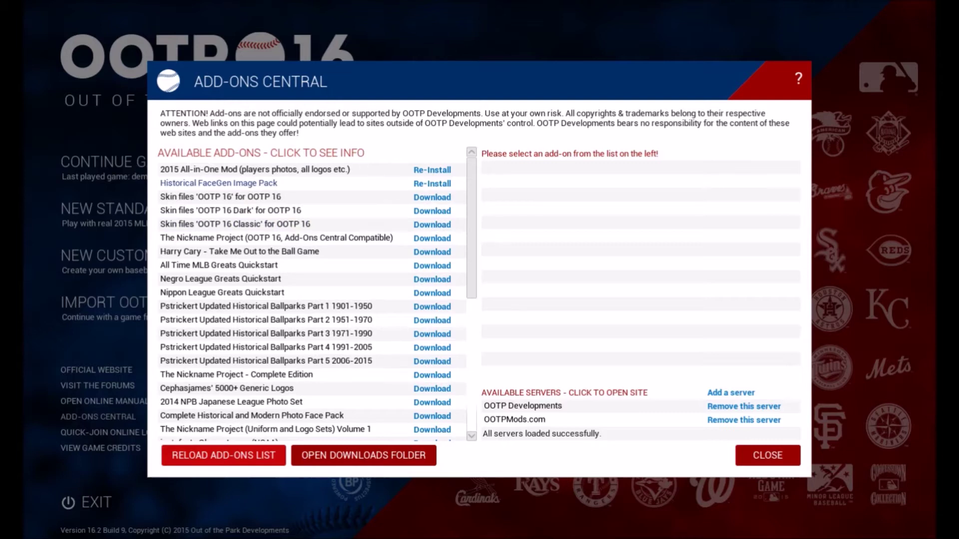
pyautogui.scroll(-3, 270, 295)
pyautogui.scroll(3, 269, 294)
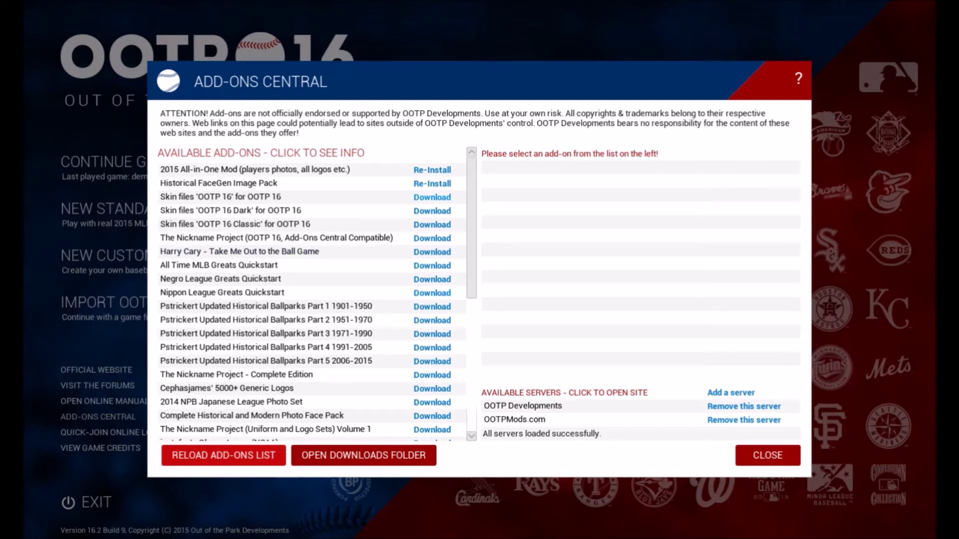
pyautogui.press('Escape')
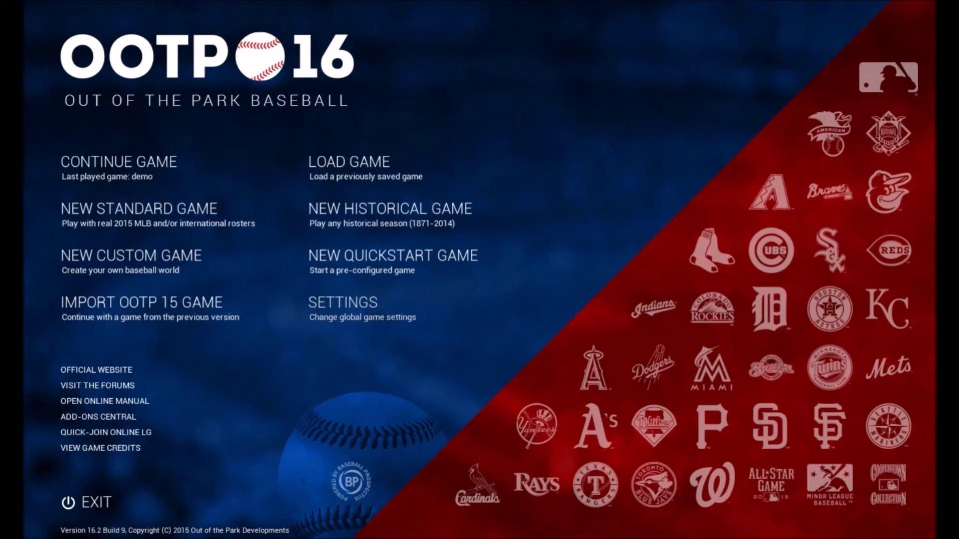
# Review the picture search mode in the global 3D & FaceGen settings and accept the settings.
pyautogui.click(342, 307)
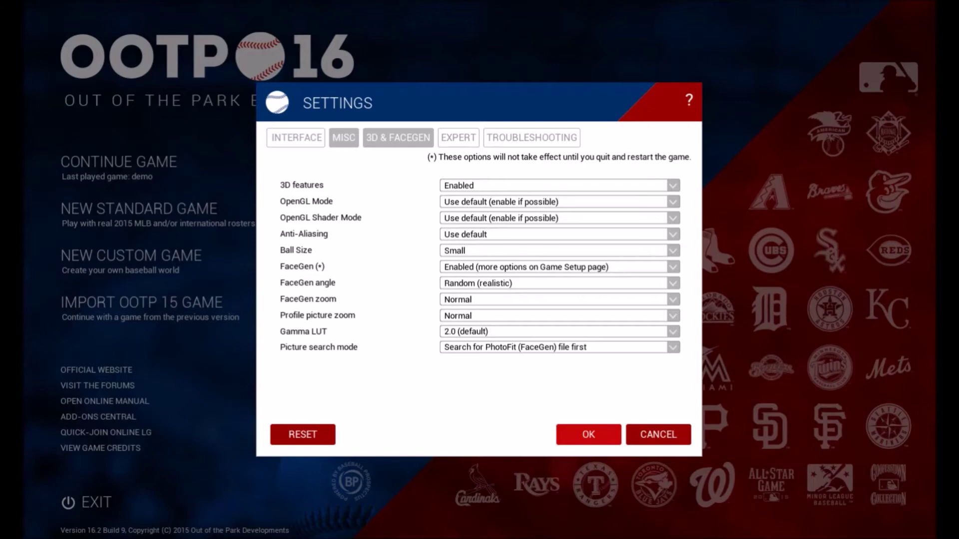
pyautogui.click(550, 347)
pyautogui.click(550, 348)
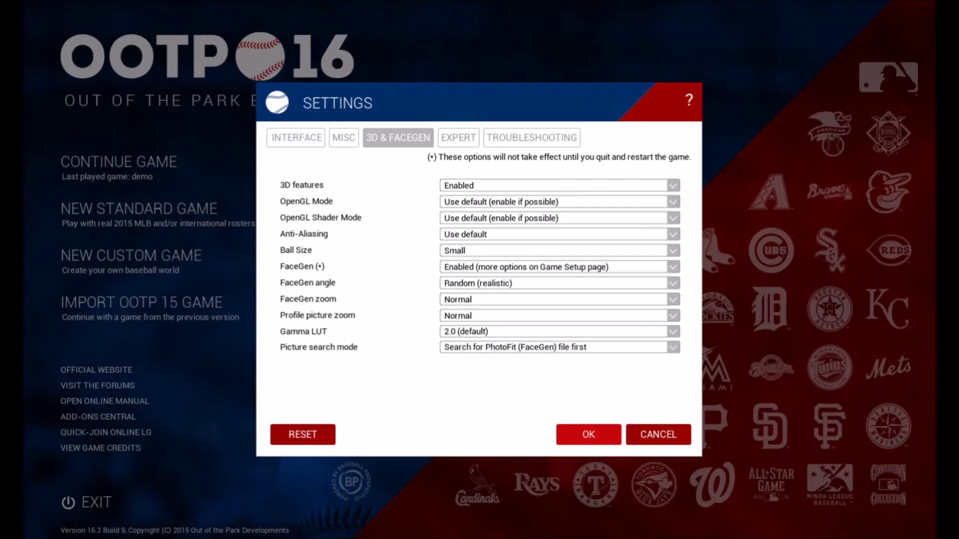
pyautogui.press('Return')
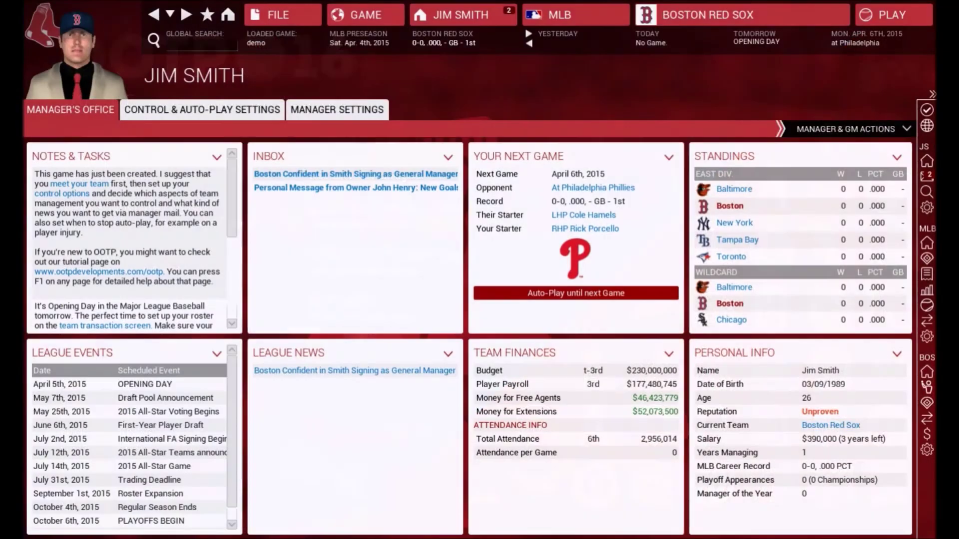
# Set Player Pictures for to No Fictional Pictures in the loaded game's player and FaceGen settings.
pyautogui.click(365, 15)
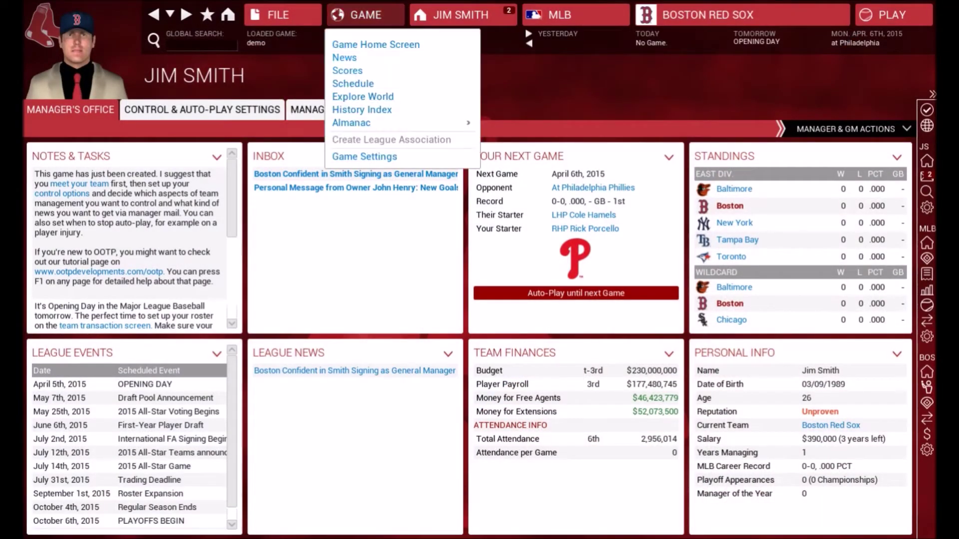
pyautogui.click(364, 157)
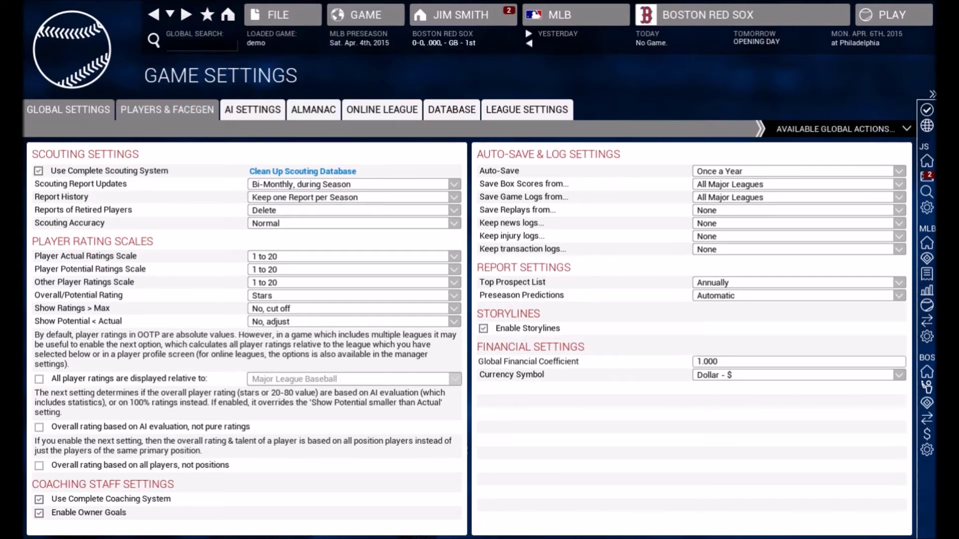
pyautogui.click(167, 109)
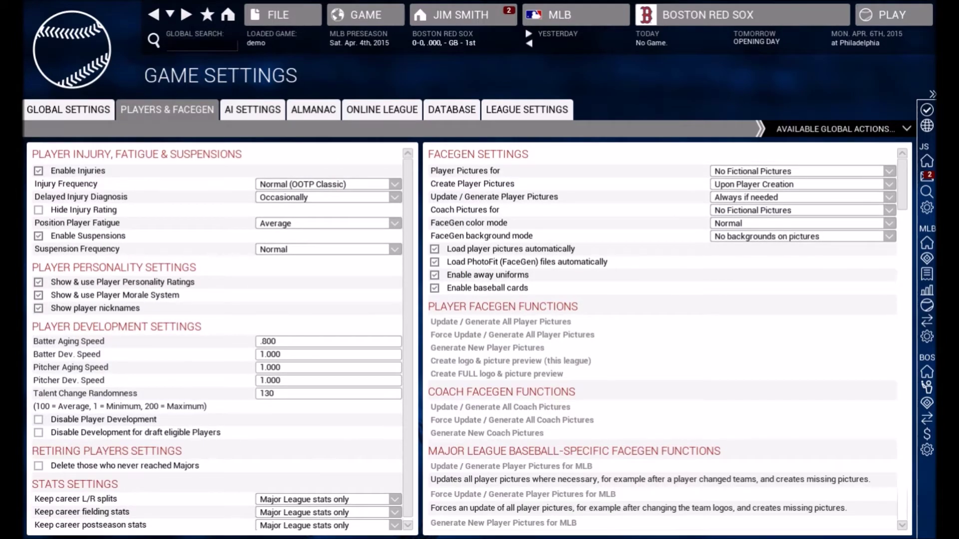
pyautogui.click(759, 171)
pyautogui.click(759, 214)
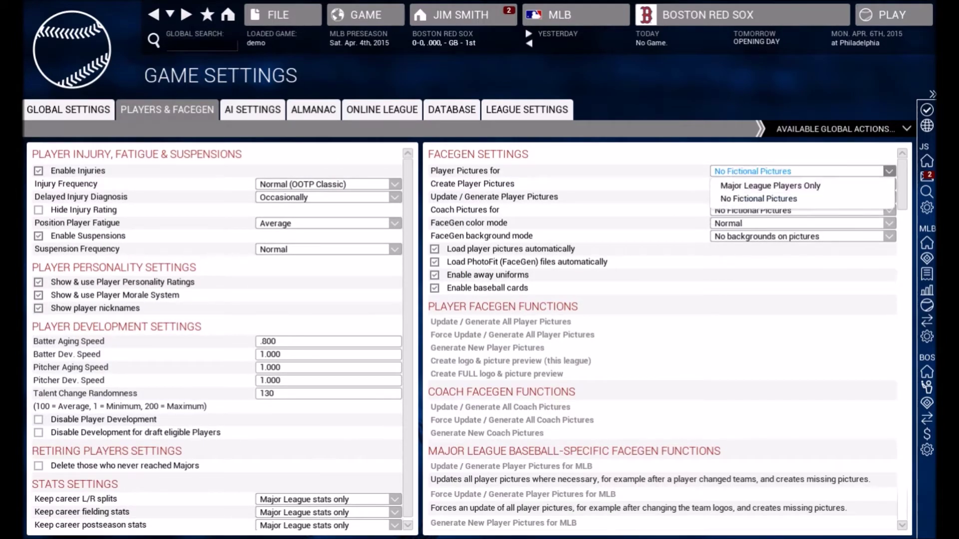
pyautogui.click(758, 198)
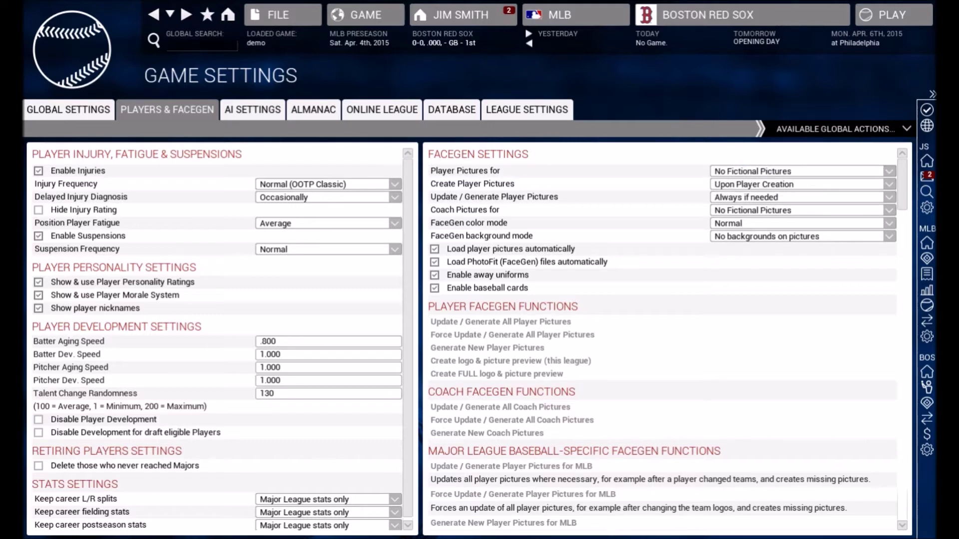
# Set player pictures to be created Upon Player Creation and updated or generated Always if needed.
pyautogui.click(800, 184)
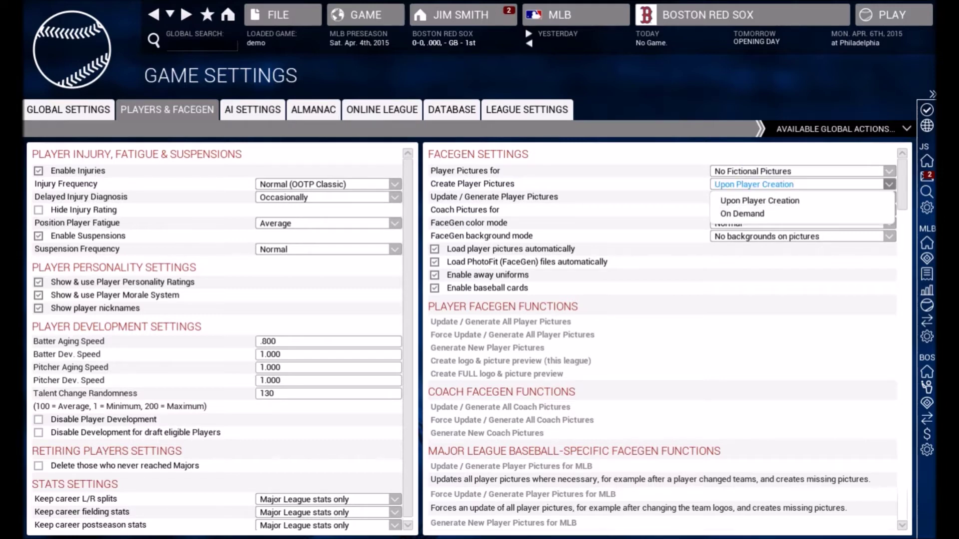
pyautogui.click(759, 200)
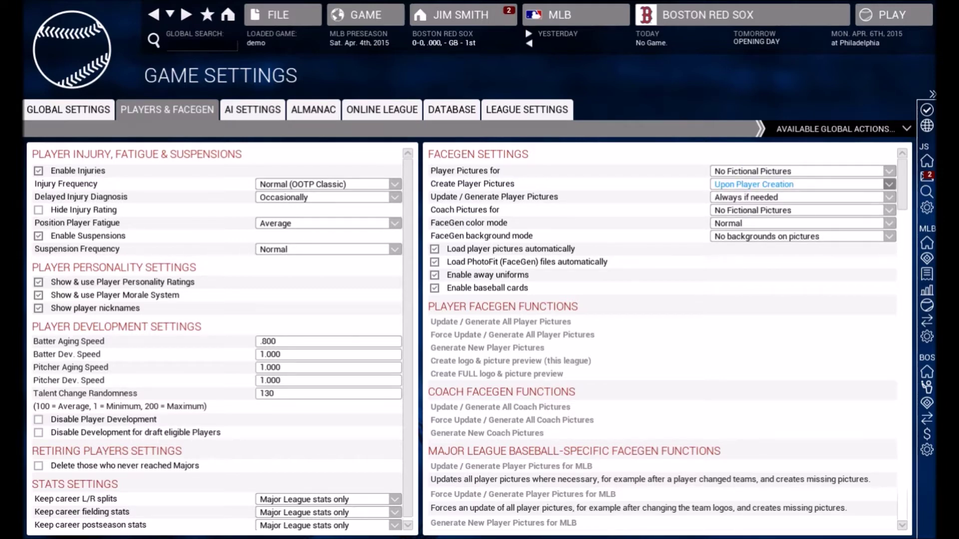
pyautogui.click(759, 197)
pyautogui.click(752, 210)
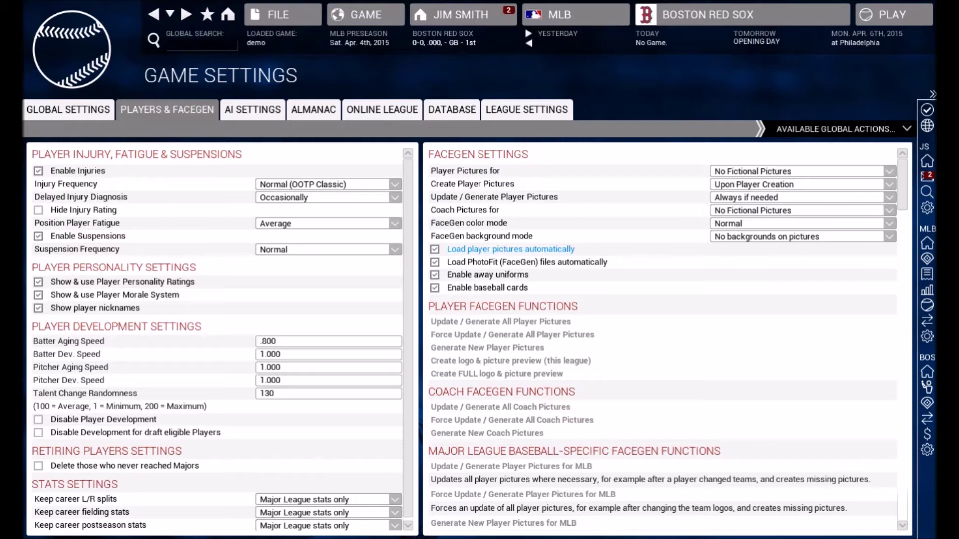
pyautogui.scroll(-2, 511, 248)
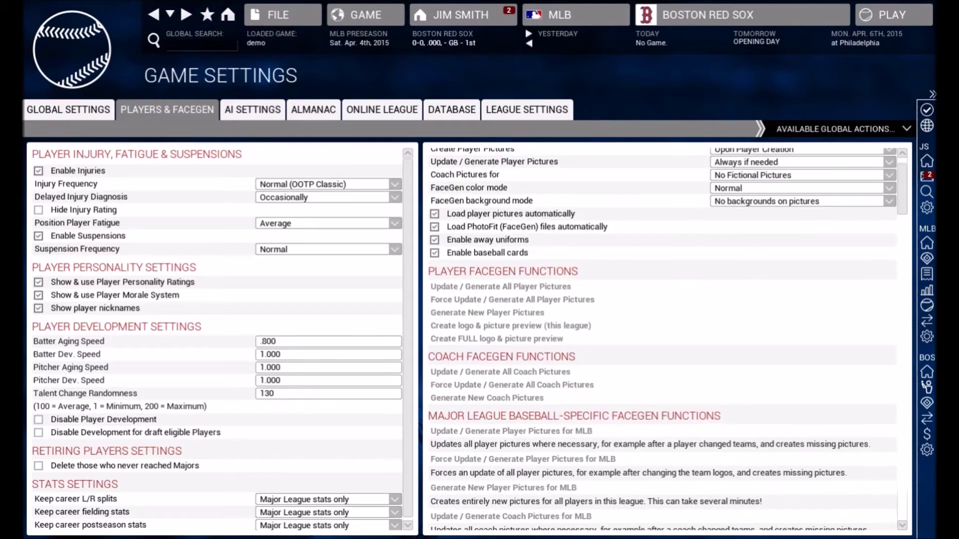
# Open David Ortiz's player page from the Boston Red Sox lineups and go to his editor.
pyautogui.click(742, 15)
pyautogui.click(692, 116)
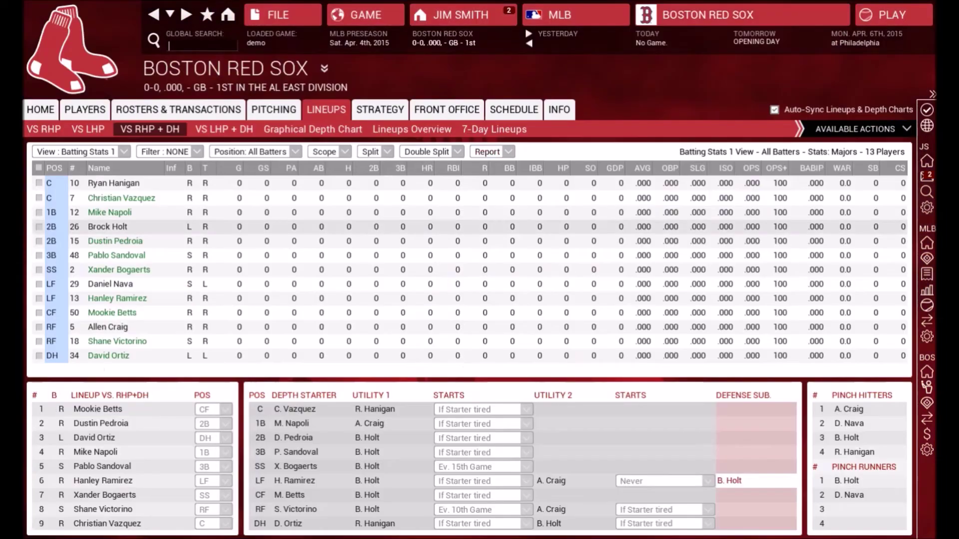
pyautogui.click(111, 355)
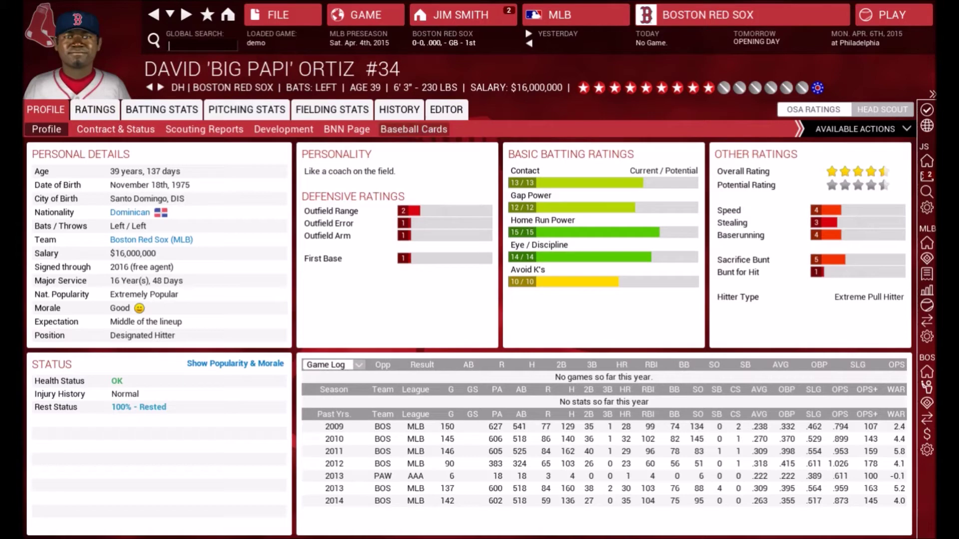
pyautogui.click(446, 109)
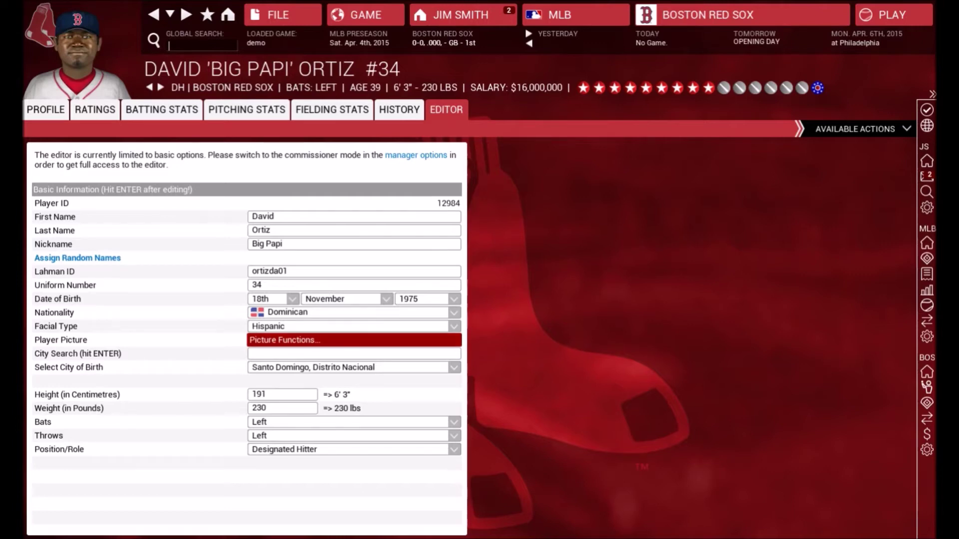
# Import the photo file david_ortiz.png as David Ortiz's player picture.
pyautogui.click(319, 340)
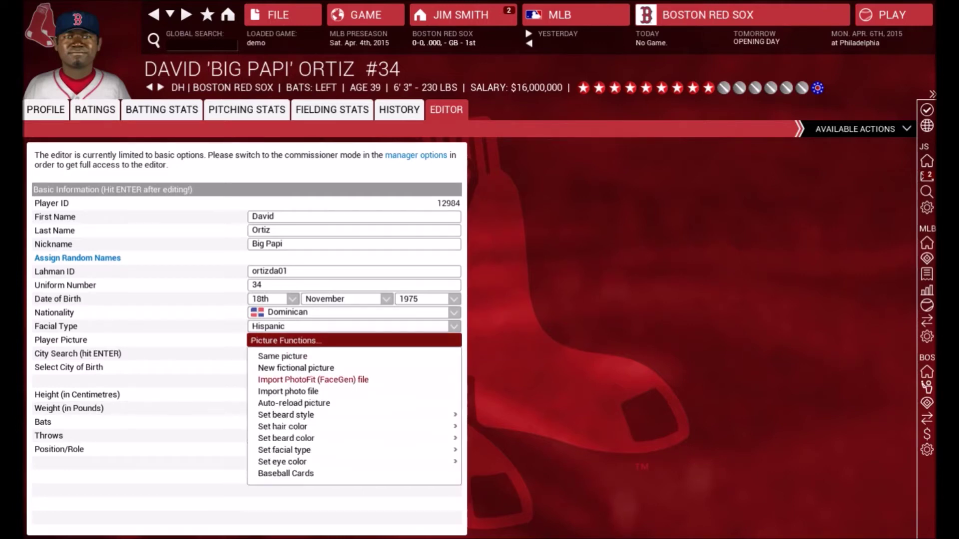
pyautogui.click(287, 391)
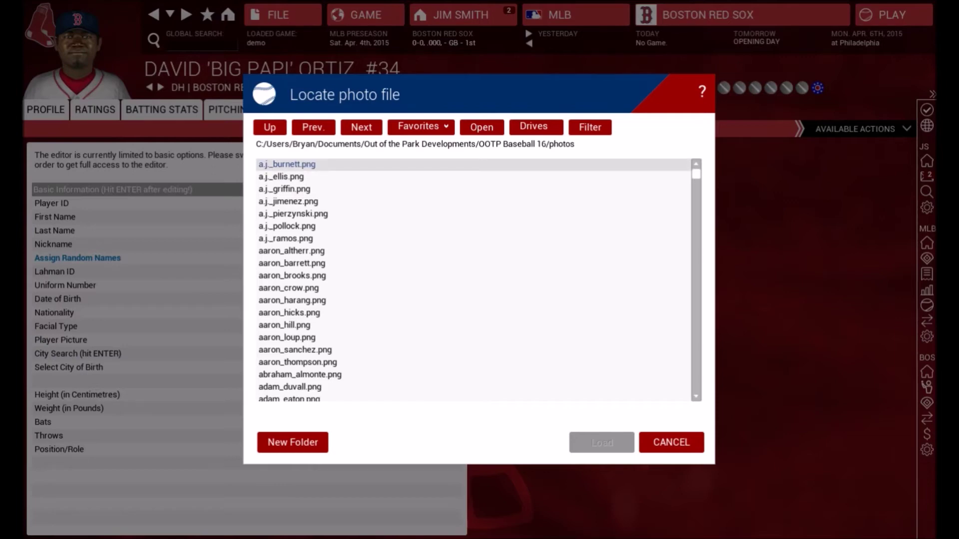
pyautogui.scroll(-20, 289, 273)
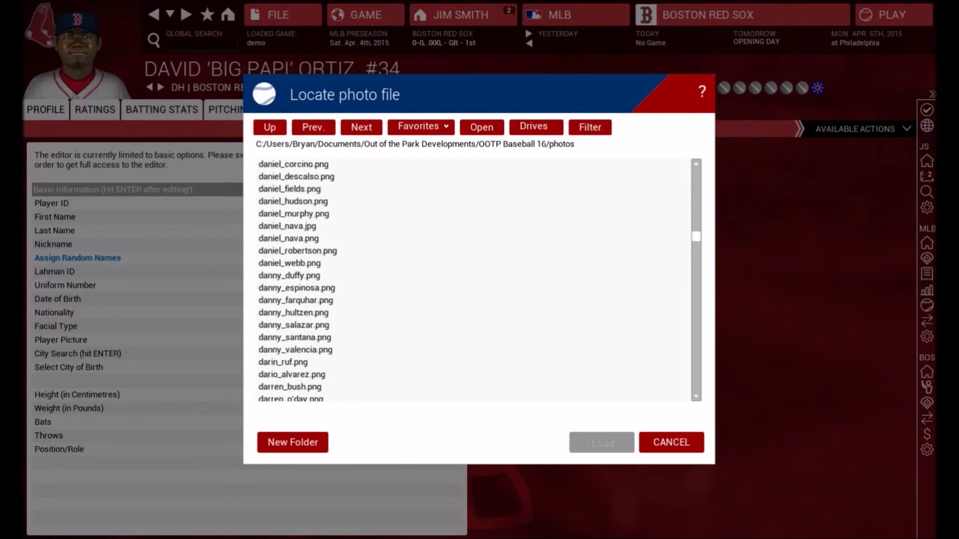
pyautogui.scroll(4, 289, 264)
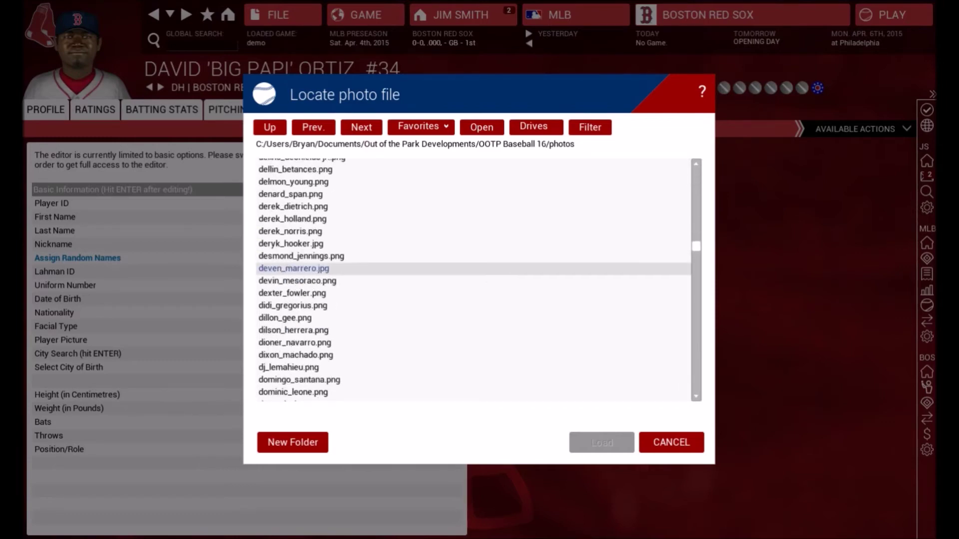
pyautogui.scroll(3, 289, 253)
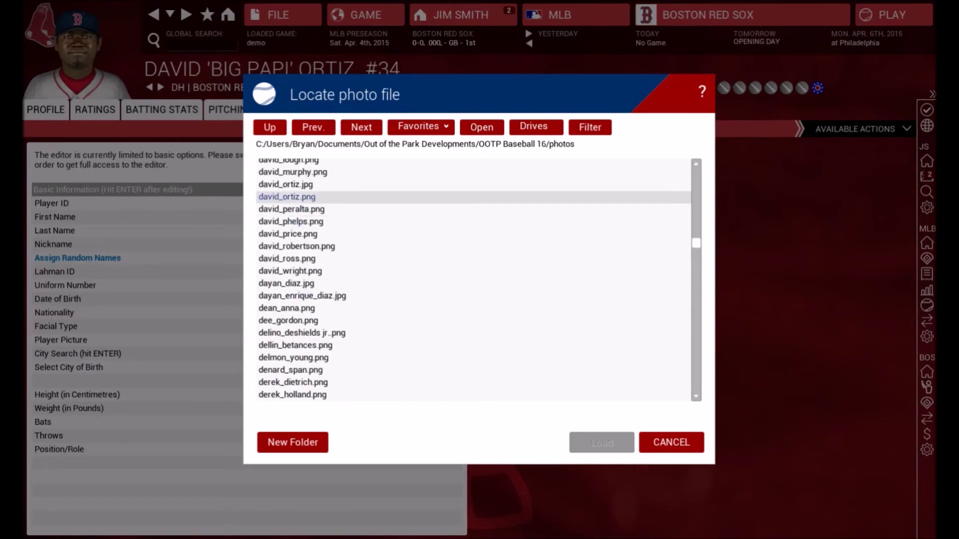
pyautogui.click(287, 197)
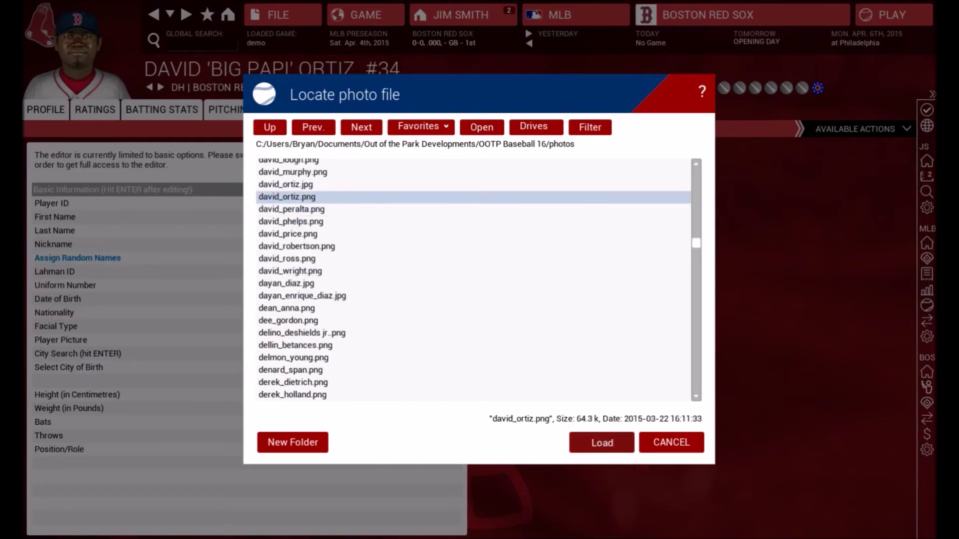
pyautogui.click(602, 442)
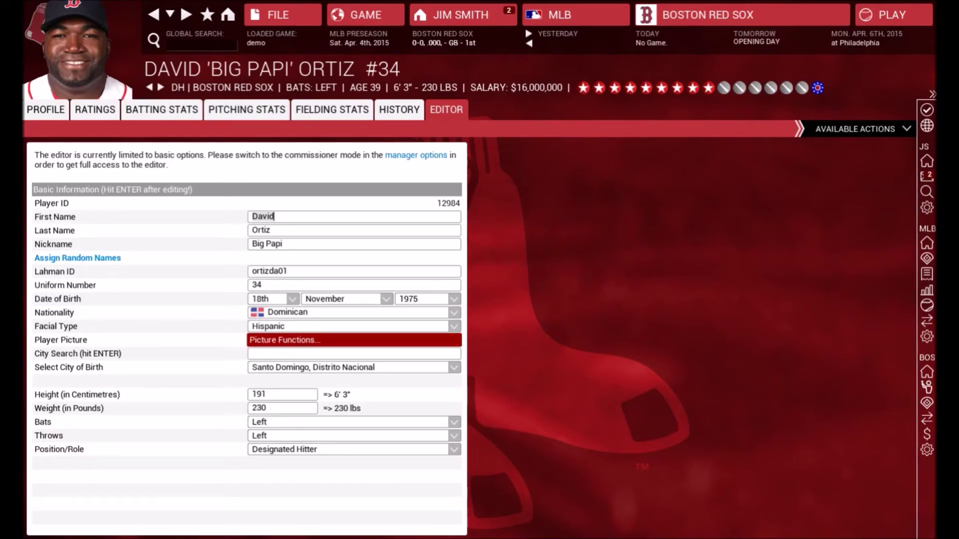
# Replace David Ortiz's imported photo using the auto-reload picture function, and repeat the reload.
pyautogui.click(282, 340)
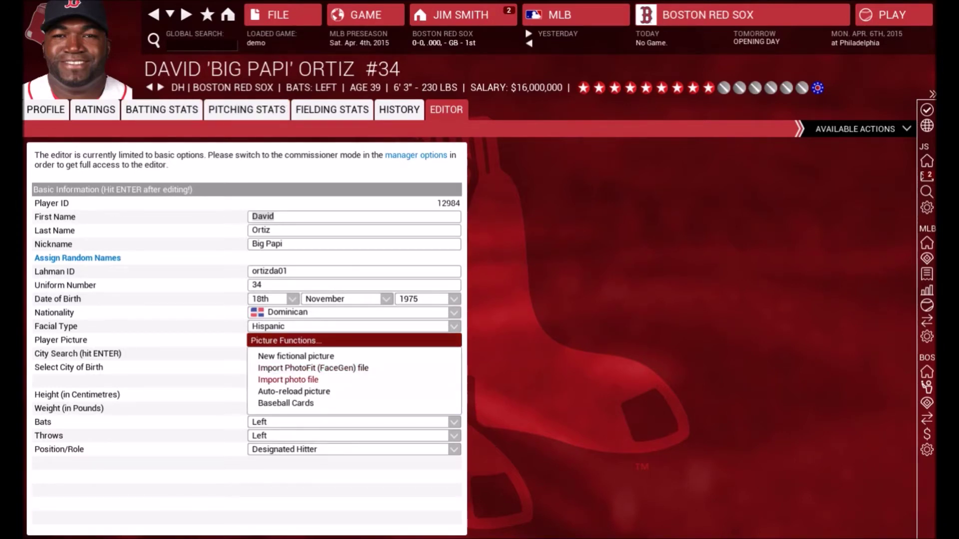
pyautogui.click(294, 391)
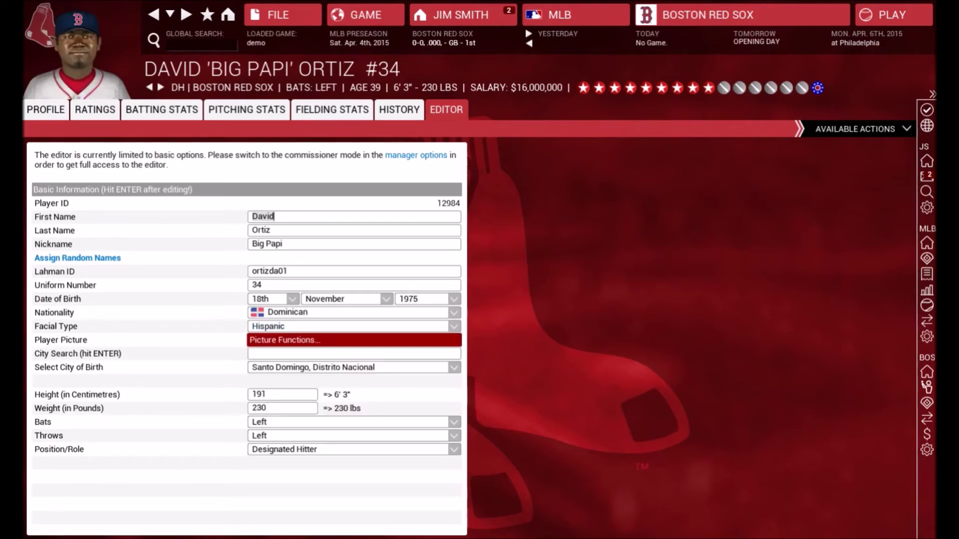
pyautogui.click(285, 340)
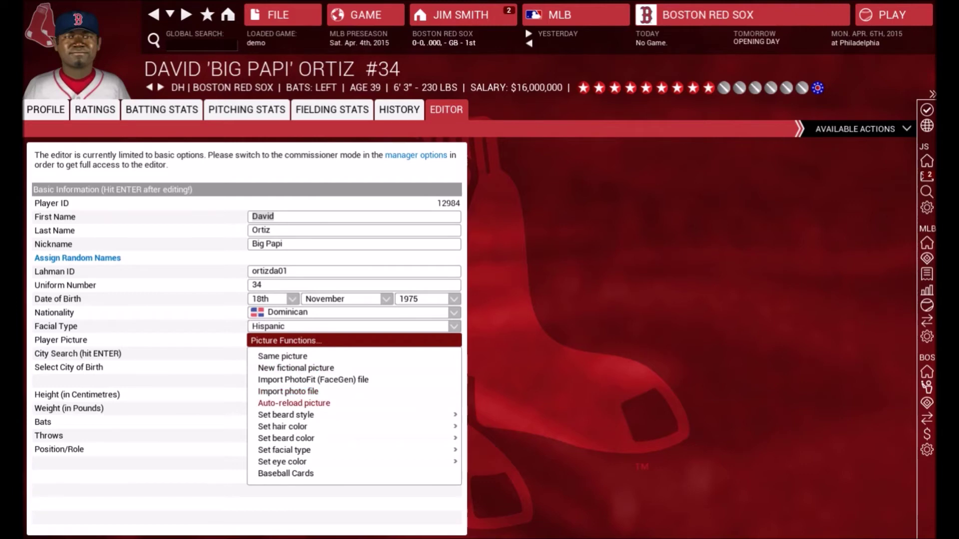
pyautogui.click(294, 403)
pyautogui.click(282, 340)
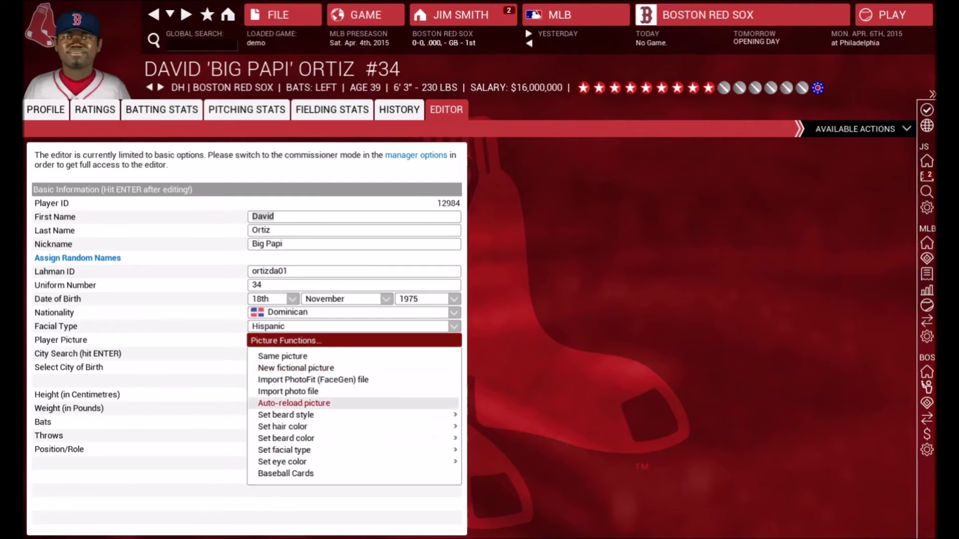
pyautogui.click(283, 341)
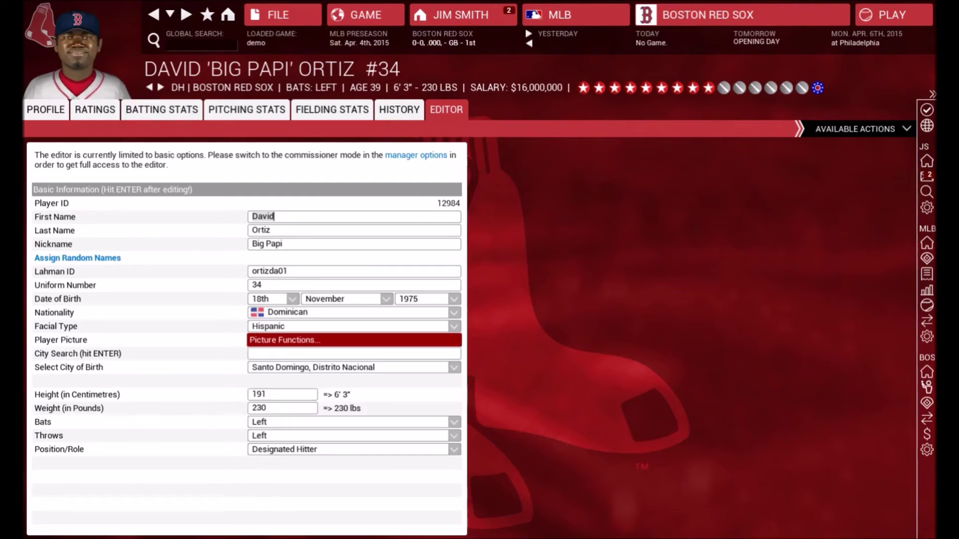
# View Edward Mujica's player picture from the Boston Red Sox pitching staff and return to the pitching overview.
pyautogui.click(153, 14)
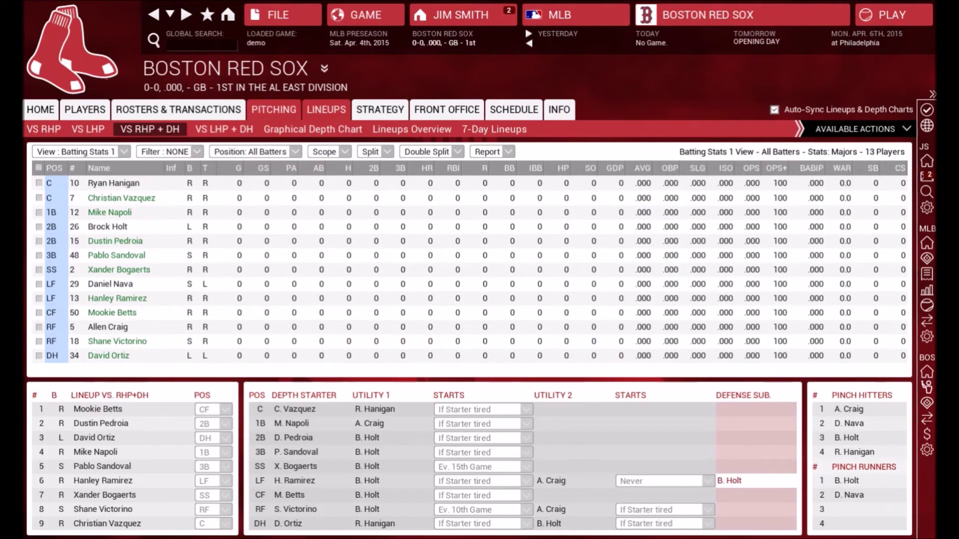
pyautogui.click(274, 109)
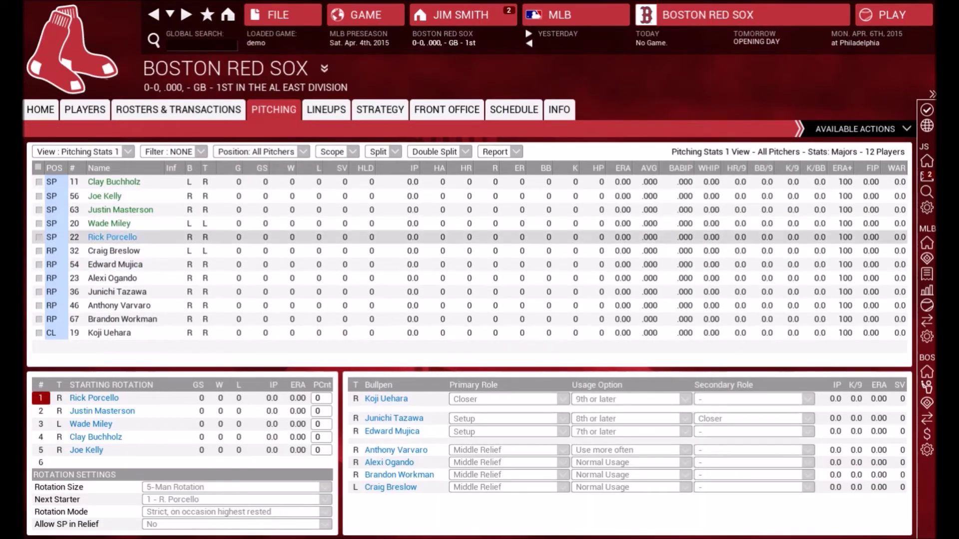
pyautogui.moveTo(131, 237)
pyautogui.click(115, 264)
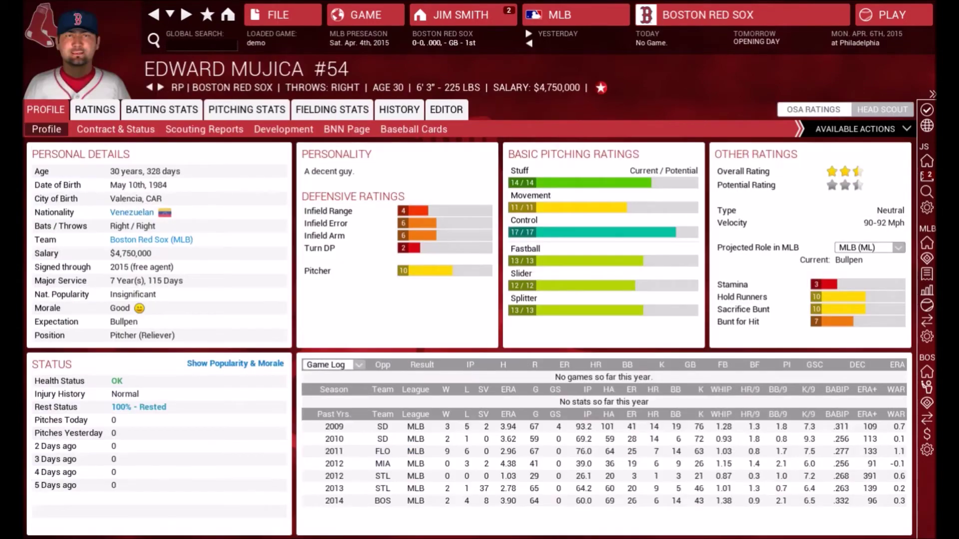
pyautogui.click(153, 15)
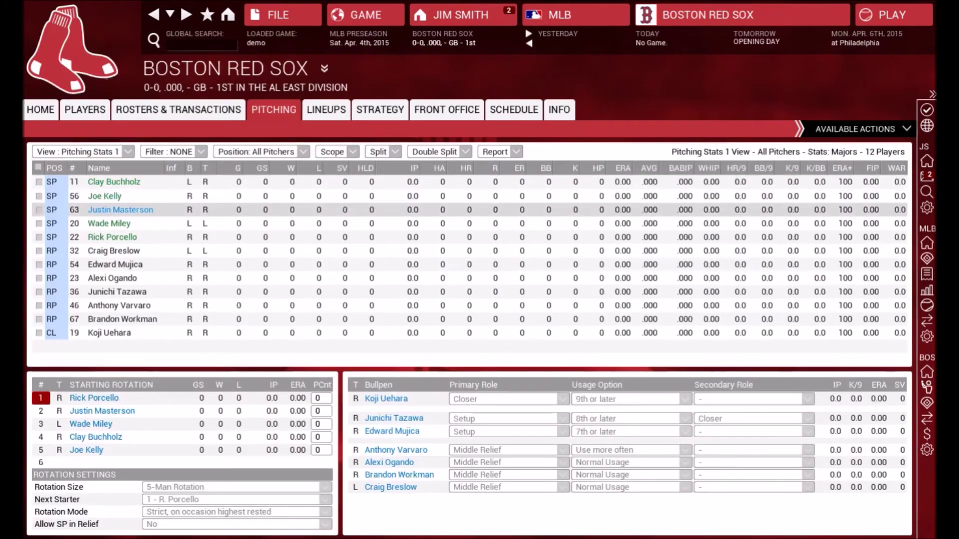
# View Justin Masterson's and Clay Buchholz's player pictures from the Boston Red Sox pitching staff.
pyautogui.click(120, 210)
pyautogui.click(154, 14)
pyautogui.click(113, 182)
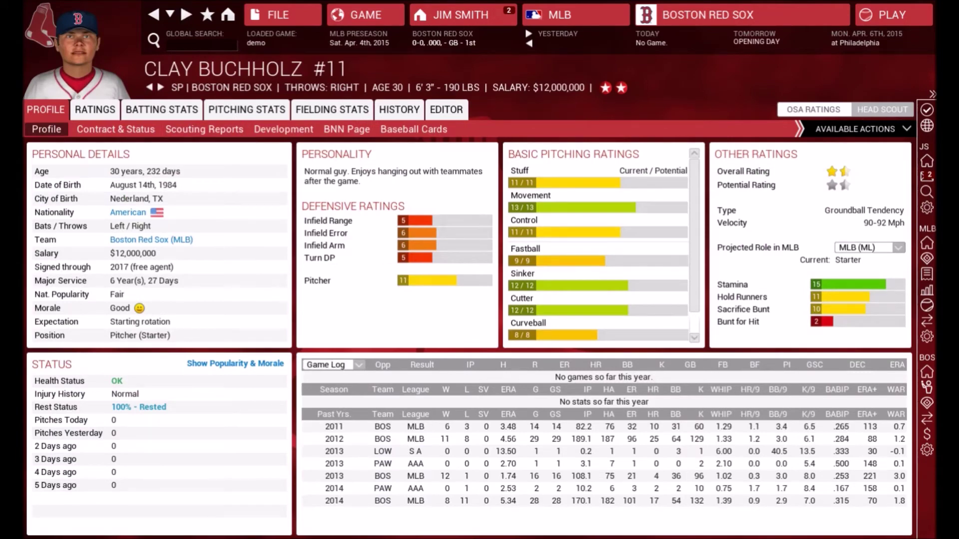
# Set the picture search mode to "Search for photo first" in the 3D & FaceGen settings and confirm.
pyautogui.click(283, 14)
pyautogui.click(268, 157)
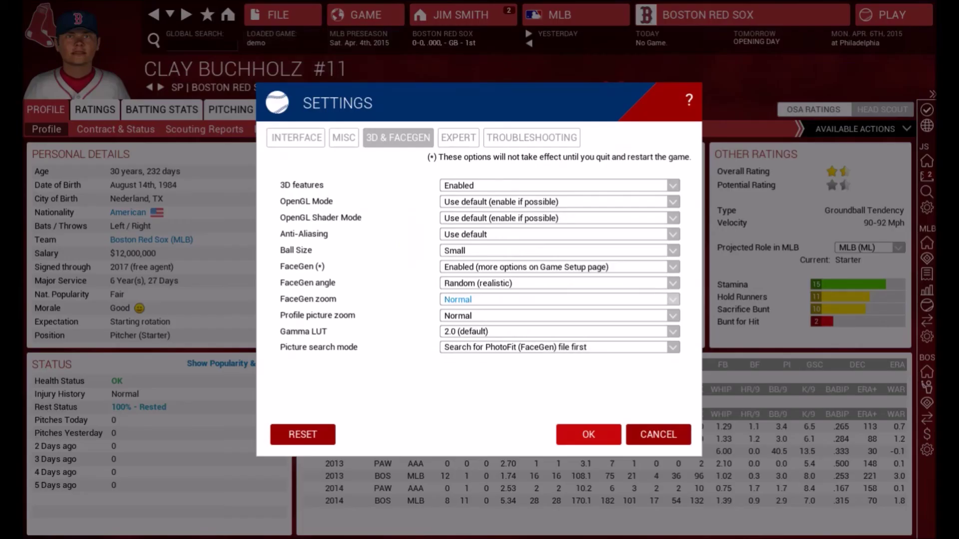
pyautogui.click(514, 347)
pyautogui.click(489, 364)
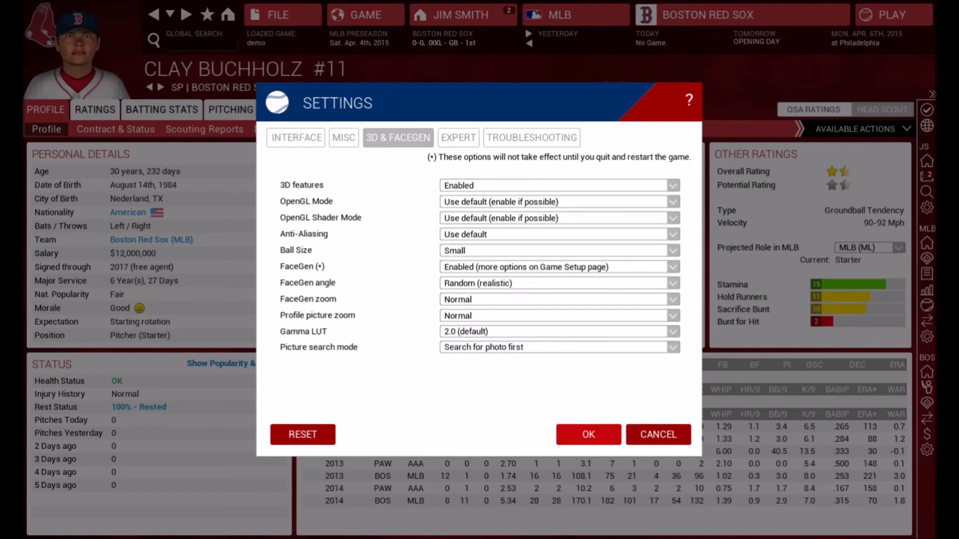
pyautogui.click(588, 434)
pyautogui.click(154, 14)
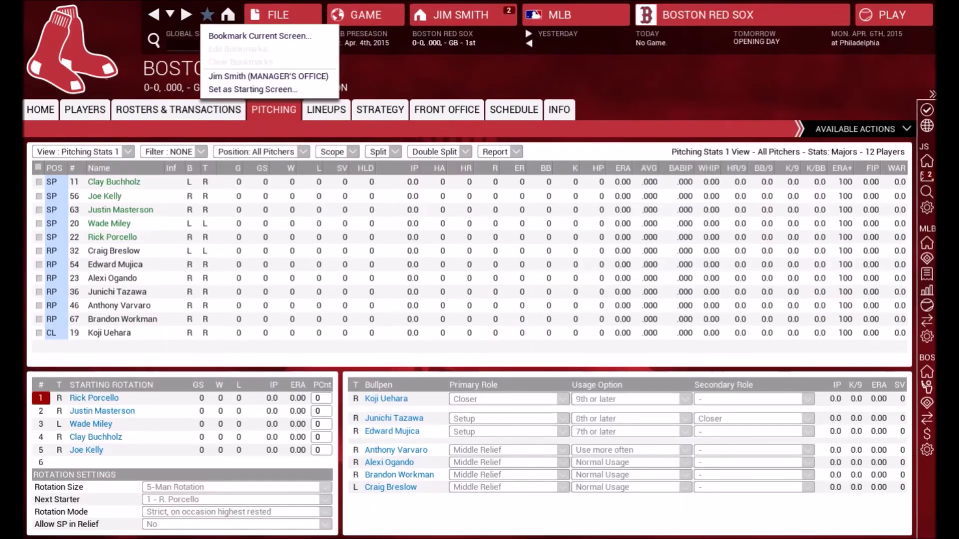
pyautogui.click(186, 15)
pyautogui.moveTo(283, 15)
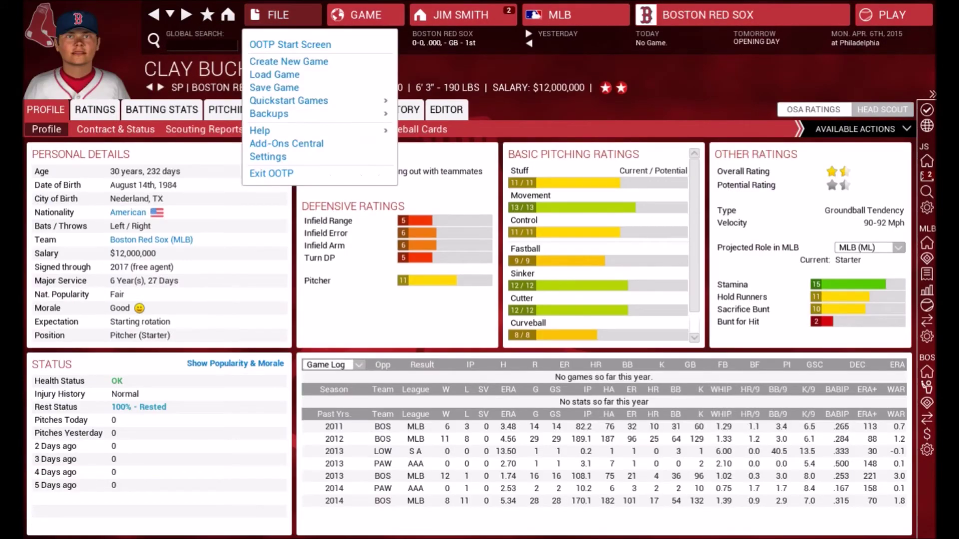
pyautogui.click(271, 173)
pyautogui.click(598, 305)
# Open the Players & FaceGen section of the game settings to review its FaceGen options.
pyautogui.moveTo(366, 15)
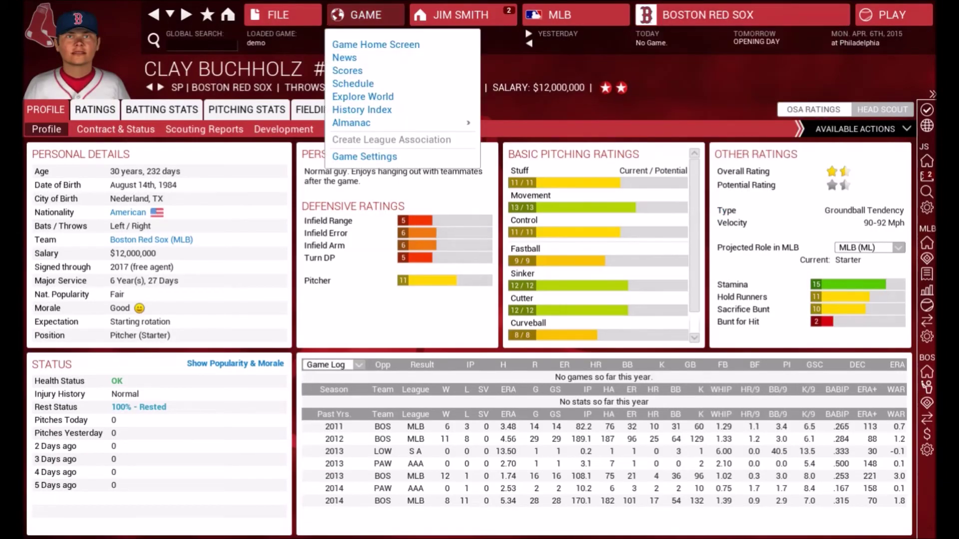
pyautogui.click(364, 156)
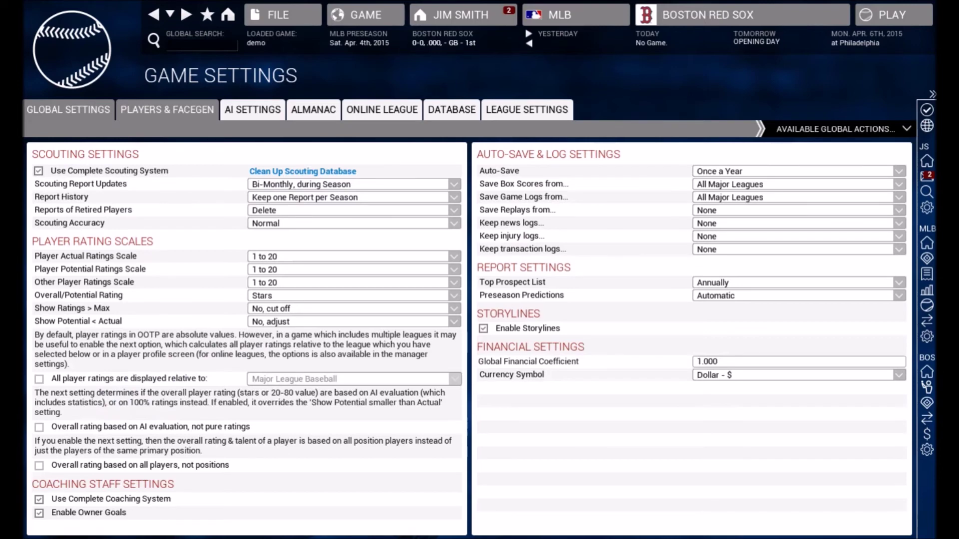
pyautogui.click(166, 109)
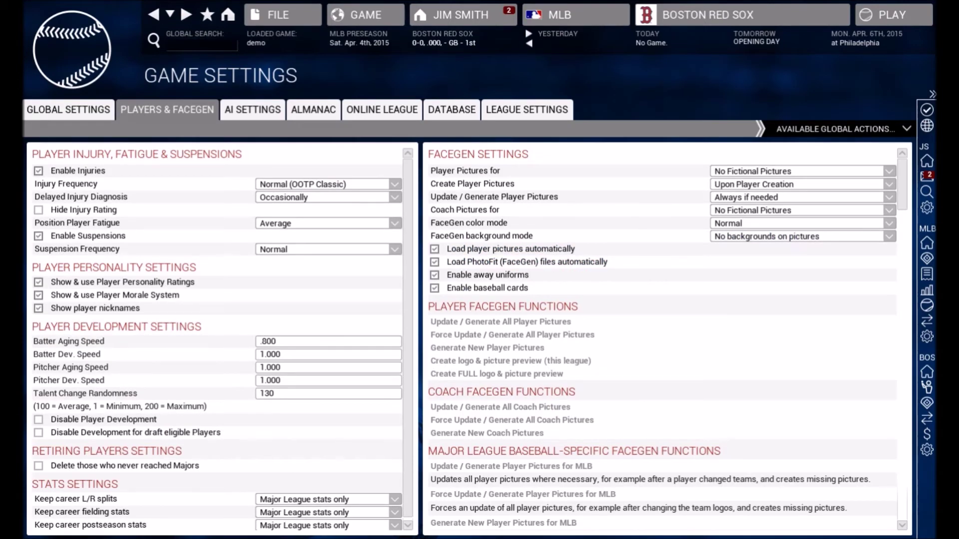
# Open the Boston Red Sox lineups and view Ryan Hanigan's and Brock Holt's player pictures.
pyautogui.moveTo(706, 14)
pyautogui.click(670, 116)
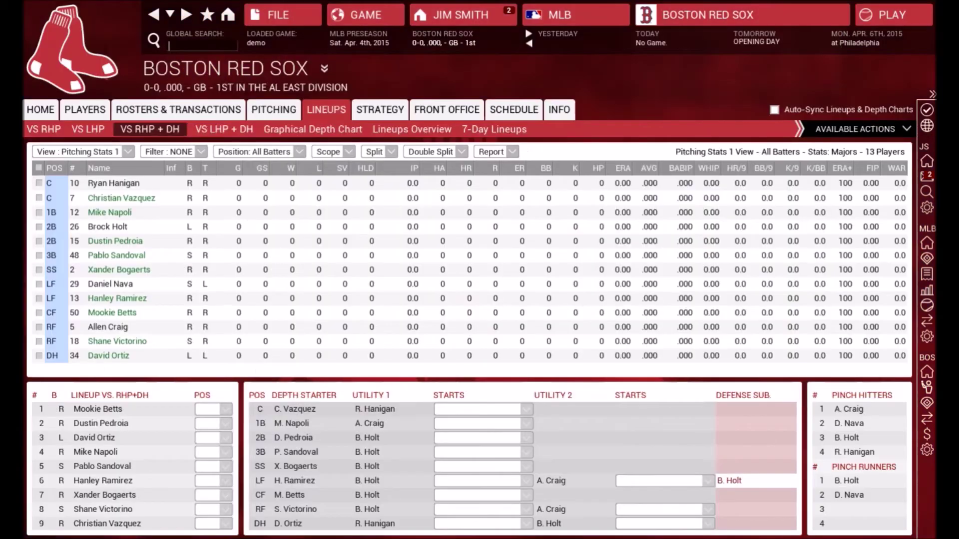
pyautogui.click(114, 183)
pyautogui.click(154, 15)
pyautogui.click(107, 227)
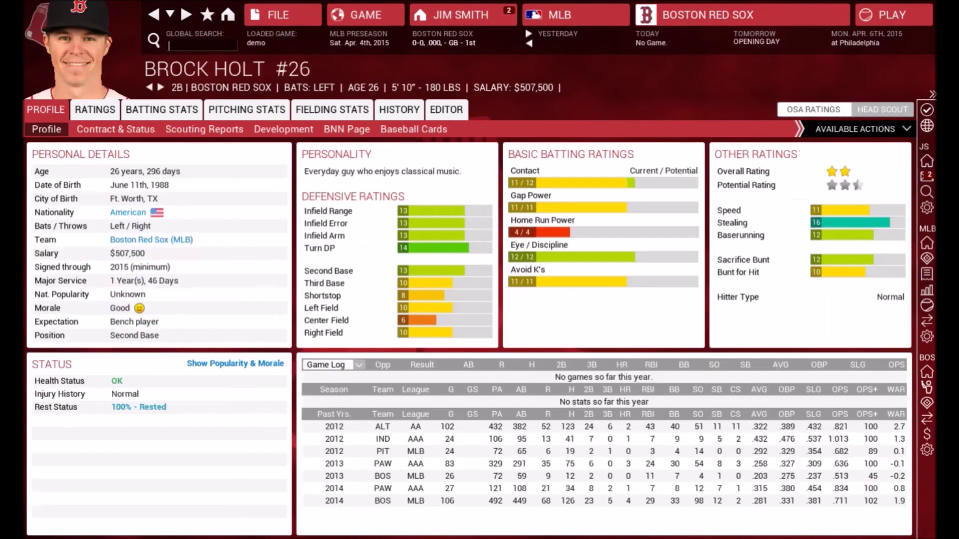
# View Dustin Pedroia's and Daniel Nava's player pictures and return to the lineups.
pyautogui.click(153, 15)
pyautogui.click(116, 241)
pyautogui.click(153, 15)
pyautogui.click(110, 283)
pyautogui.click(153, 14)
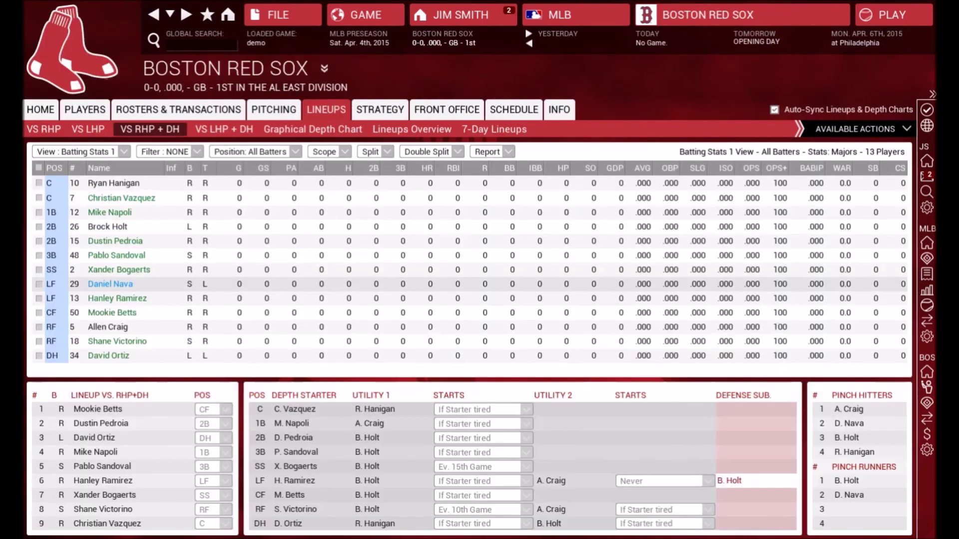
# View the player pictures of Mookie Betts and Allen Craig, and reopen Daniel Nava's page.
pyautogui.click(112, 313)
pyautogui.click(153, 15)
pyautogui.click(108, 327)
pyautogui.click(153, 14)
pyautogui.click(111, 283)
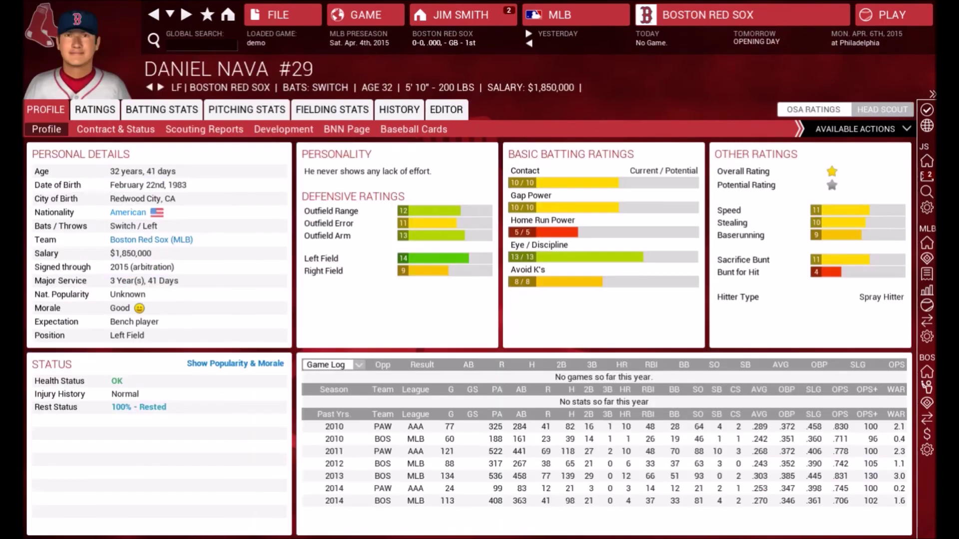
# View Junichi Tazawa's and Koji Uehara's player pictures from the Red Sox pitching staff.
pyautogui.click(153, 14)
pyautogui.click(273, 109)
pyautogui.click(117, 291)
pyautogui.click(153, 15)
pyautogui.click(110, 332)
pyautogui.click(153, 14)
# Compare Joe Kelly's and Clay Buchholz's player pictures and return to the pitching overview.
pyautogui.click(105, 196)
pyautogui.click(154, 14)
pyautogui.click(104, 196)
pyautogui.click(153, 15)
pyautogui.click(105, 182)
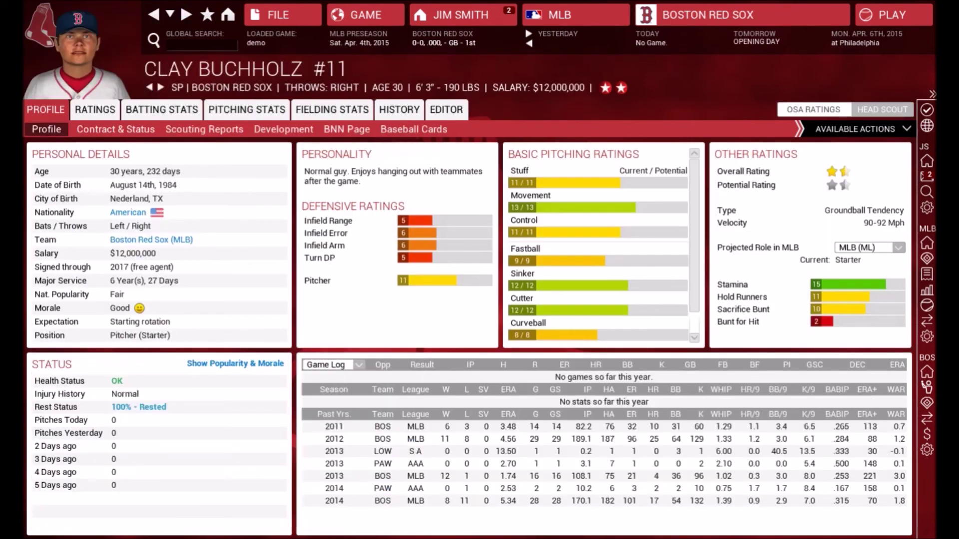
pyautogui.click(153, 15)
pyautogui.click(104, 196)
pyautogui.click(153, 15)
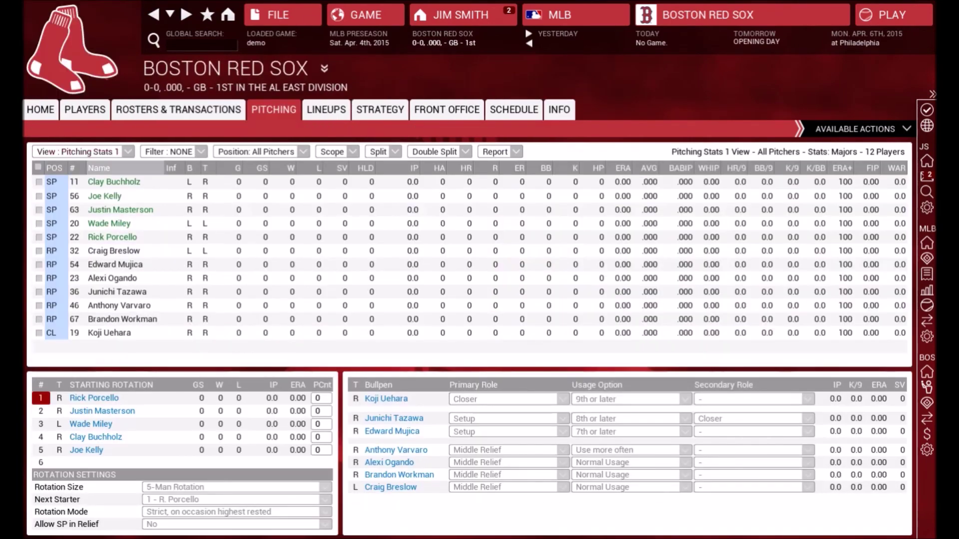
# Import the photo file clay_buchholz.png as Clay Buchholz's player picture through his editor.
pyautogui.click(114, 182)
pyautogui.click(445, 110)
pyautogui.click(354, 340)
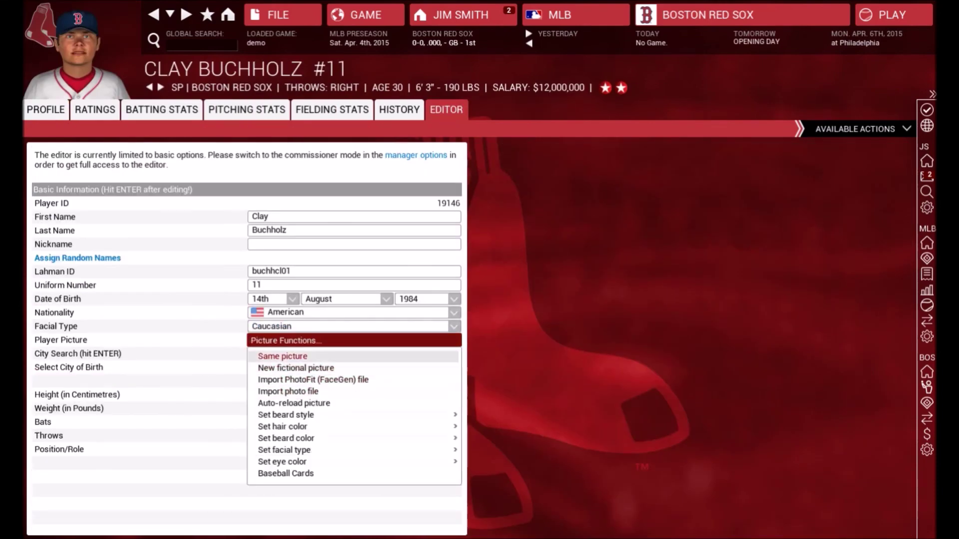
pyautogui.click(288, 392)
pyautogui.moveTo(696, 172); pyautogui.dragTo(696, 241)
pyautogui.scroll(10, 474, 280)
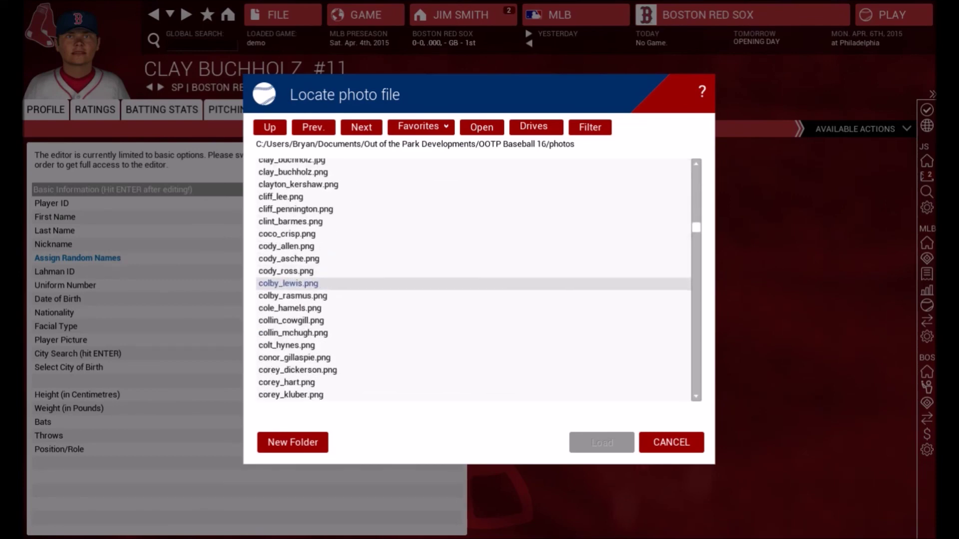
pyautogui.scroll(1, 473, 280)
pyautogui.click(293, 254)
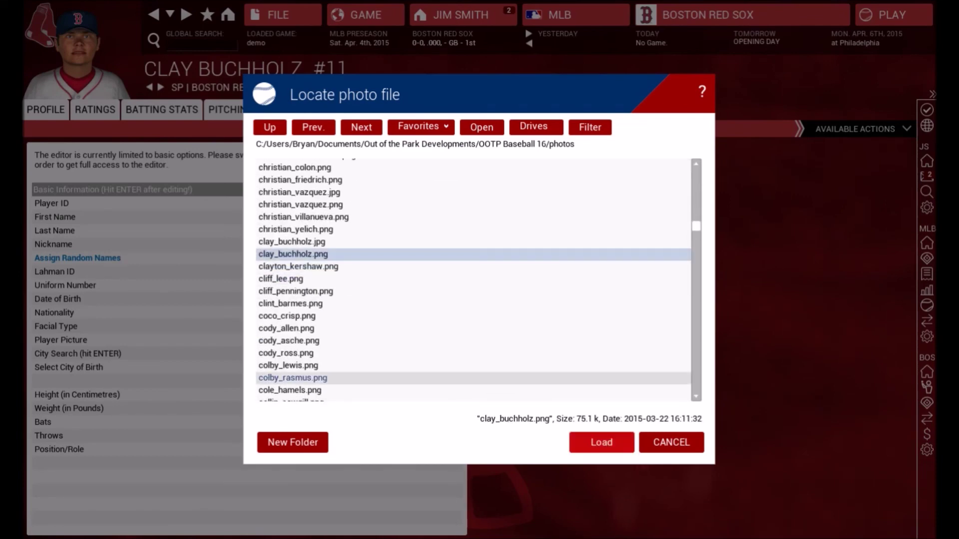
pyautogui.click(601, 442)
# Leave and return to Clay Buchholz's editor, and start the photo file import for him again.
pyautogui.click(170, 15)
pyautogui.click(154, 14)
pyautogui.click(186, 14)
pyautogui.click(320, 341)
pyautogui.click(320, 391)
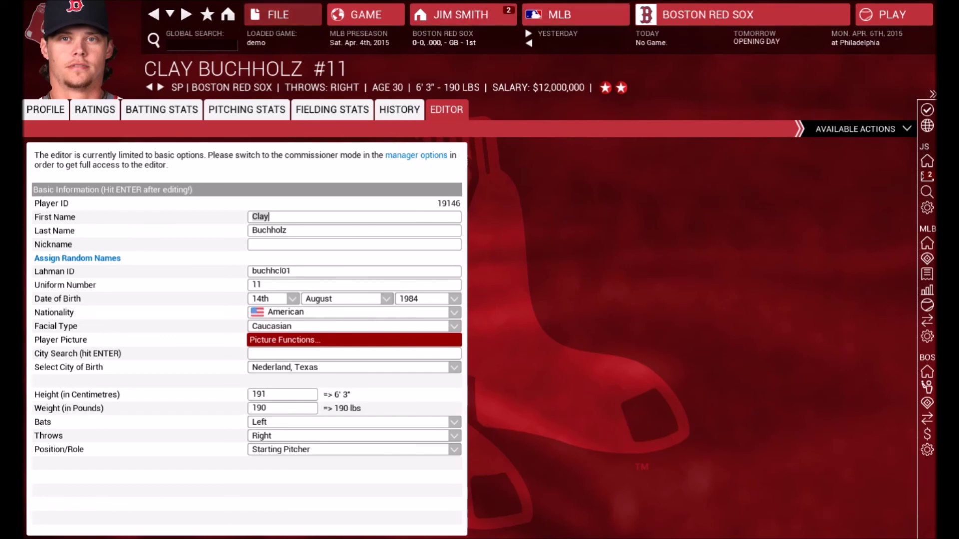
# Open the 3D & FaceGen settings to check the picture search mode.
pyautogui.click(282, 14)
pyautogui.click(267, 156)
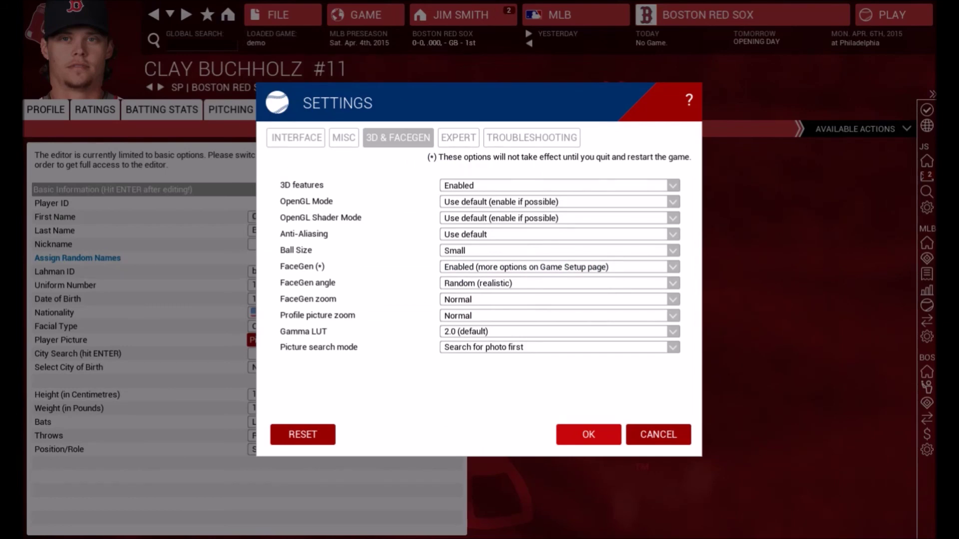